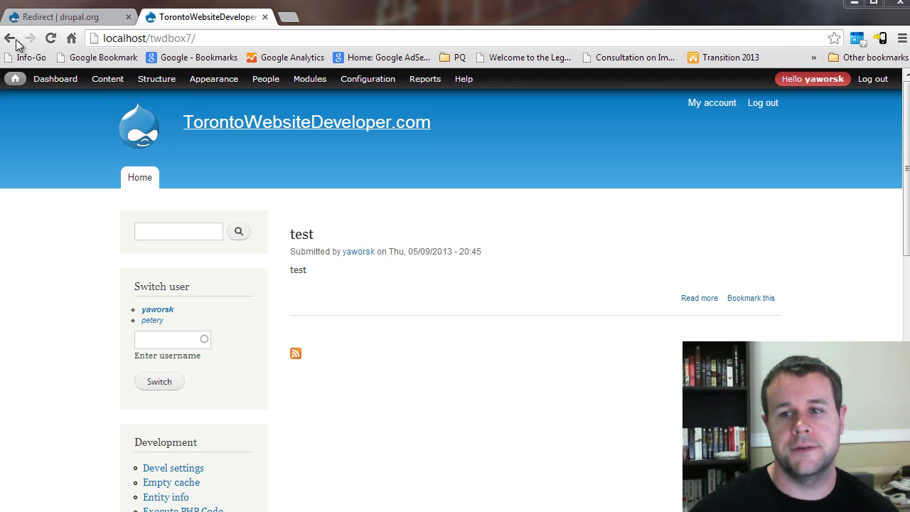
- On the Redirect project page, scroll to Downloads to find the 7.x-1.0-rc1 tar.gz release
click(49, 12)
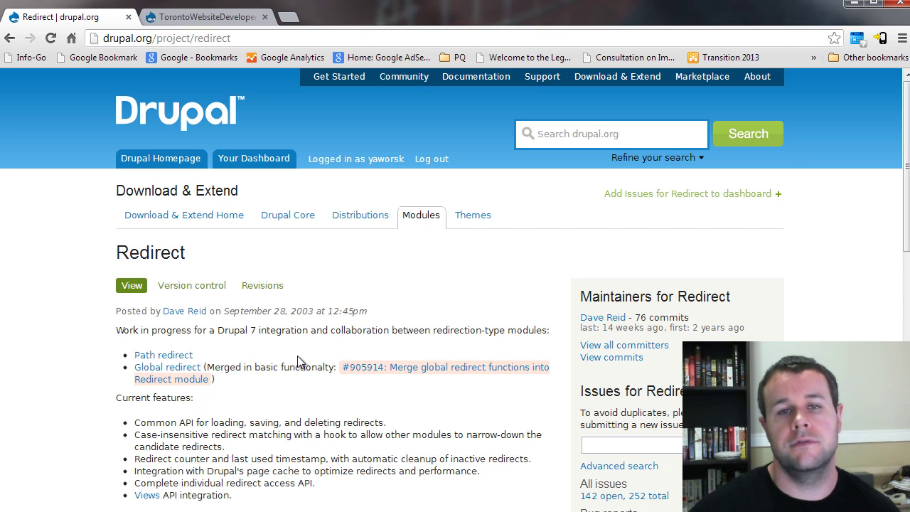
scroll(313, 361, down, 2)
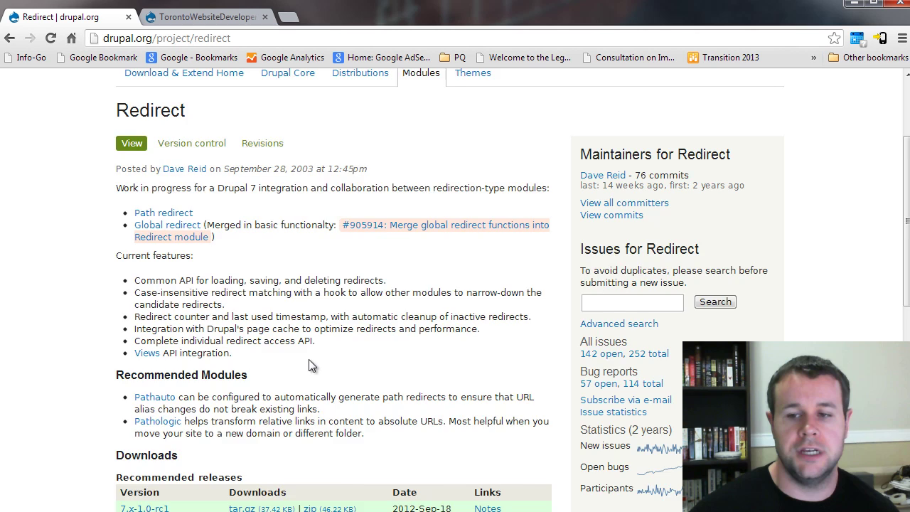
scroll(313, 365, down, 1)
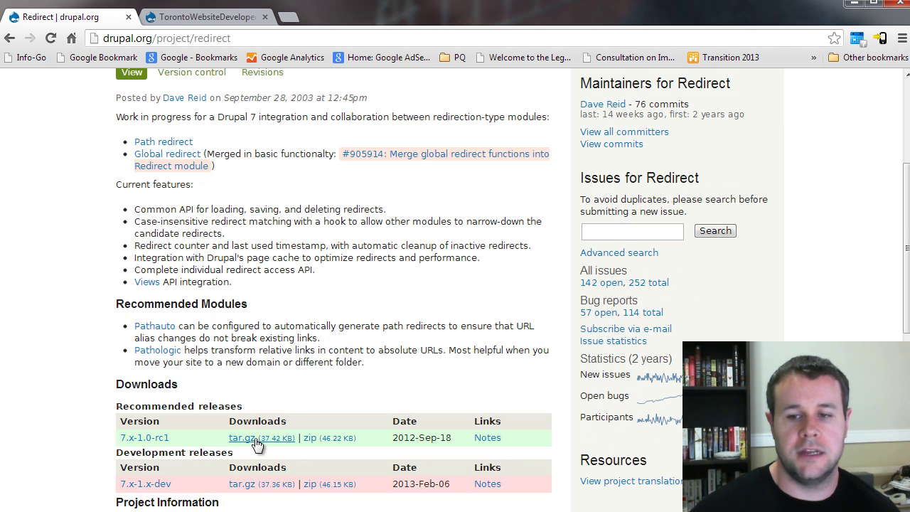
- On the local site, install a new module from the pasted Redirect 7.x-1.0-rc1 tar.gz URL
click(188, 19)
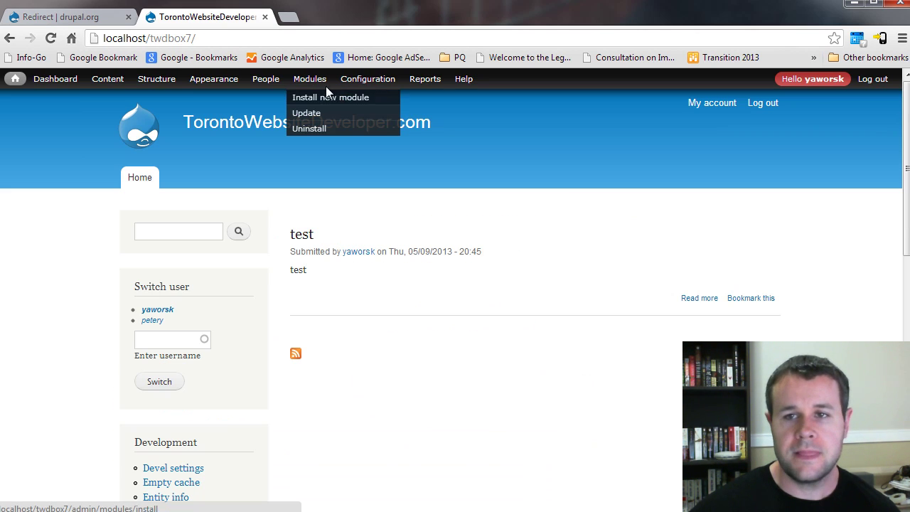
click(328, 99)
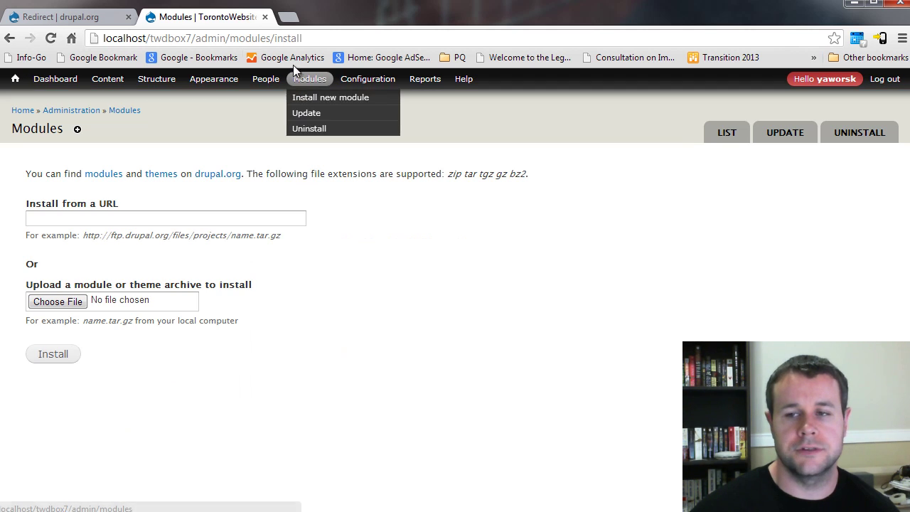
click(73, 219)
right_click(71, 220)
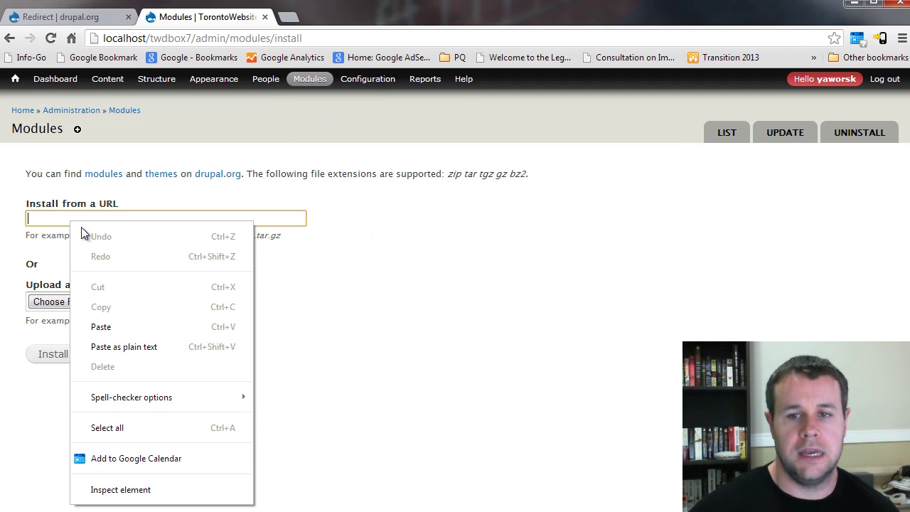
click(118, 345)
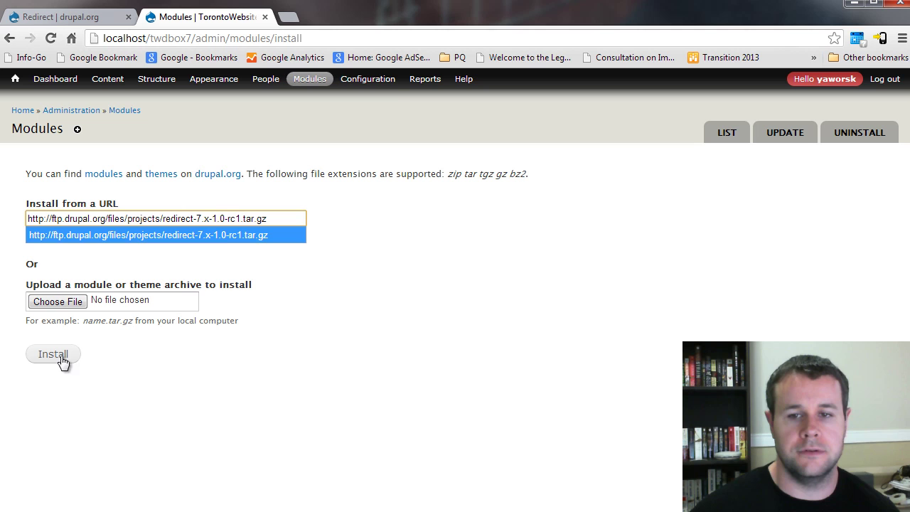
key(Escape)
- Filter the Modules list by 'redire' to confirm Redirect is enabled
click(311, 80)
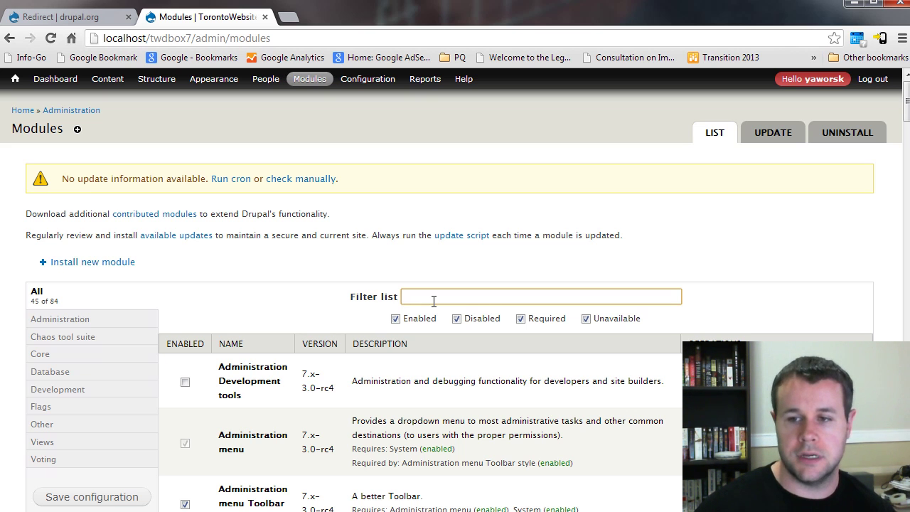
text(redire)
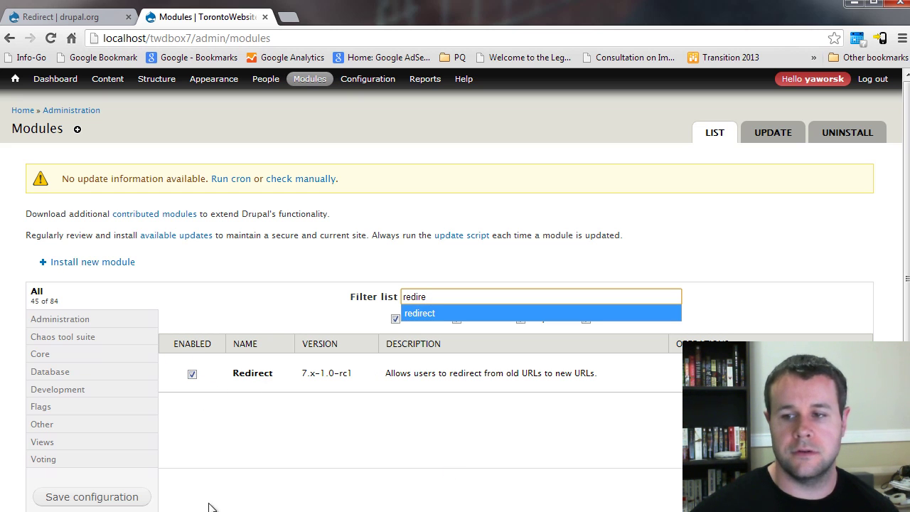
click(412, 453)
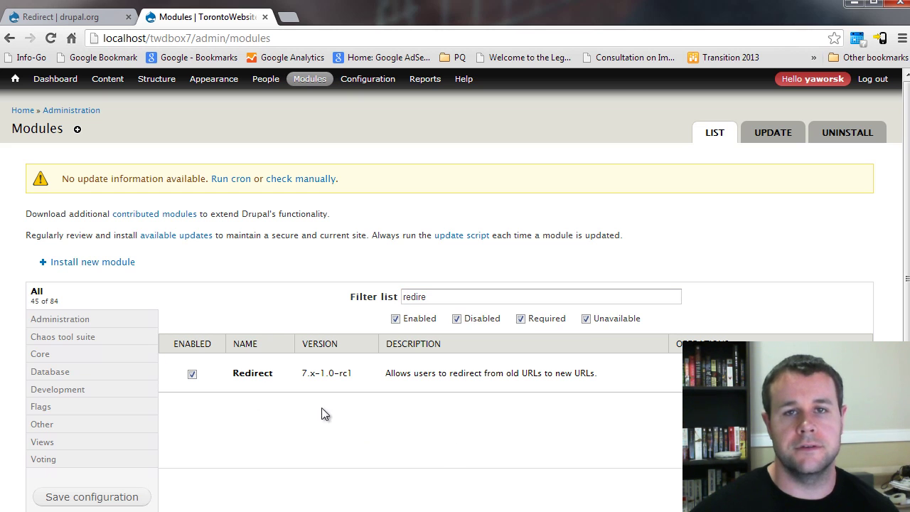
- Go to Configuration > Search and metadata > URL redirects, which lists no redirects yet
mouse_move(363, 81)
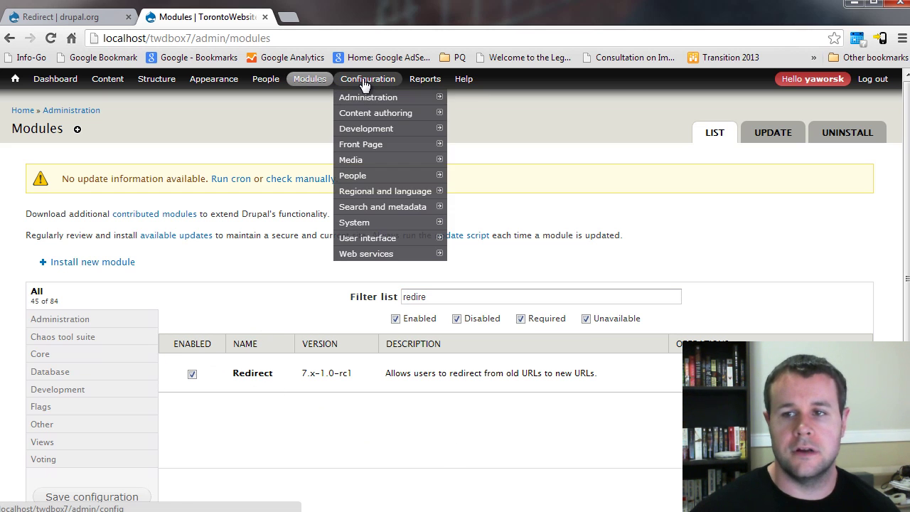
mouse_move(377, 209)
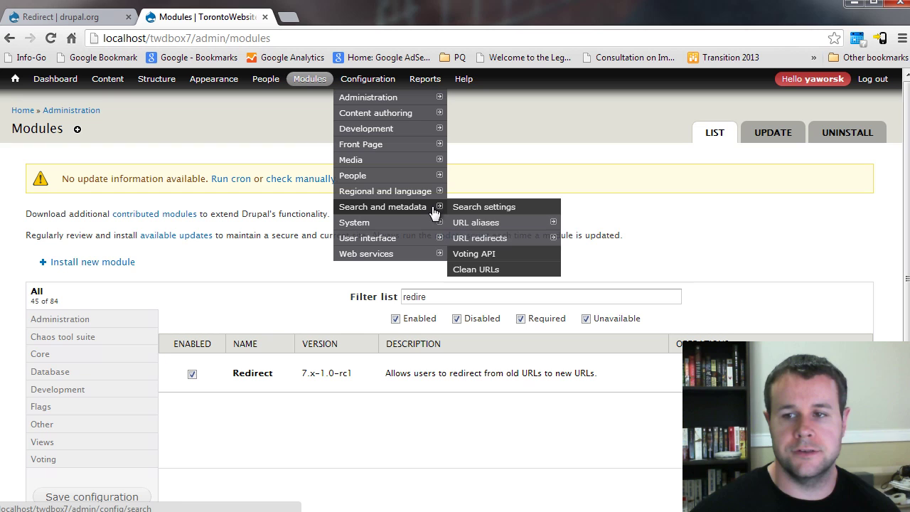
mouse_move(474, 242)
click(503, 245)
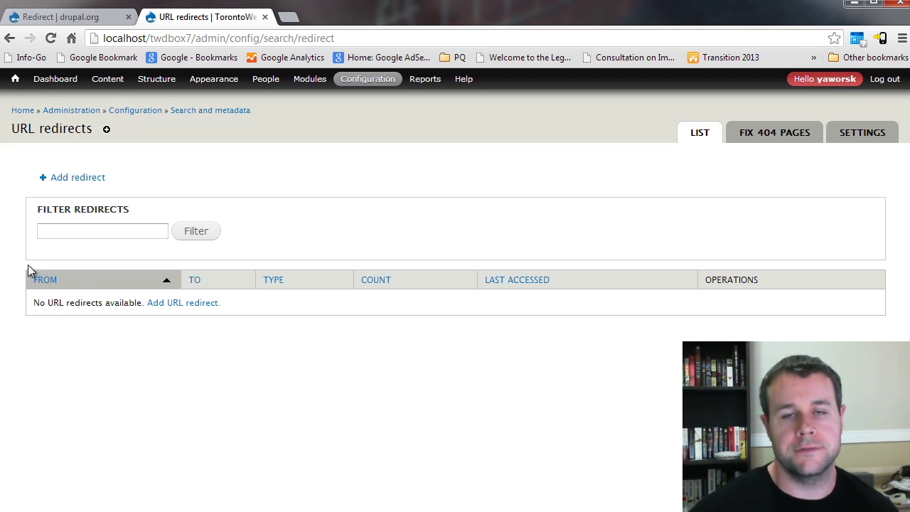
- In redirect settings, keep automatic redirects on URL alias changes checked
click(856, 135)
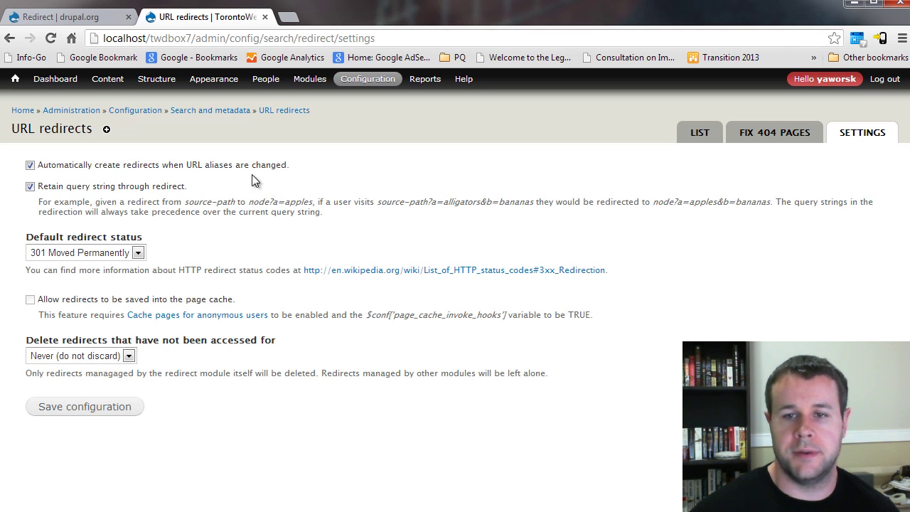
drag(288, 166, 43, 172)
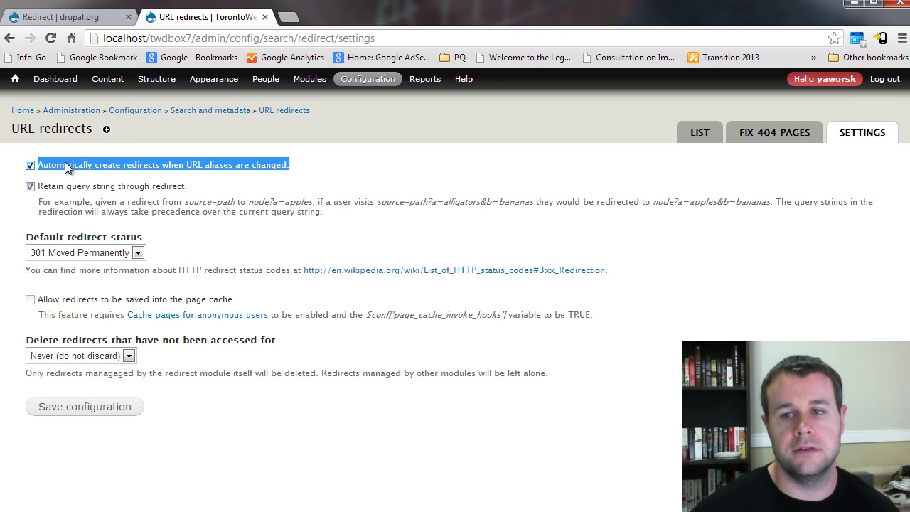
click(315, 170)
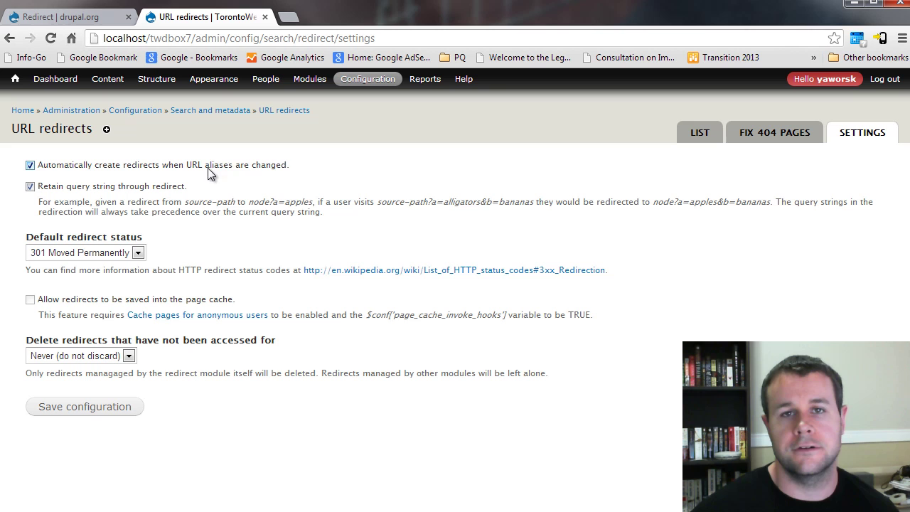
drag(235, 168, 187, 169)
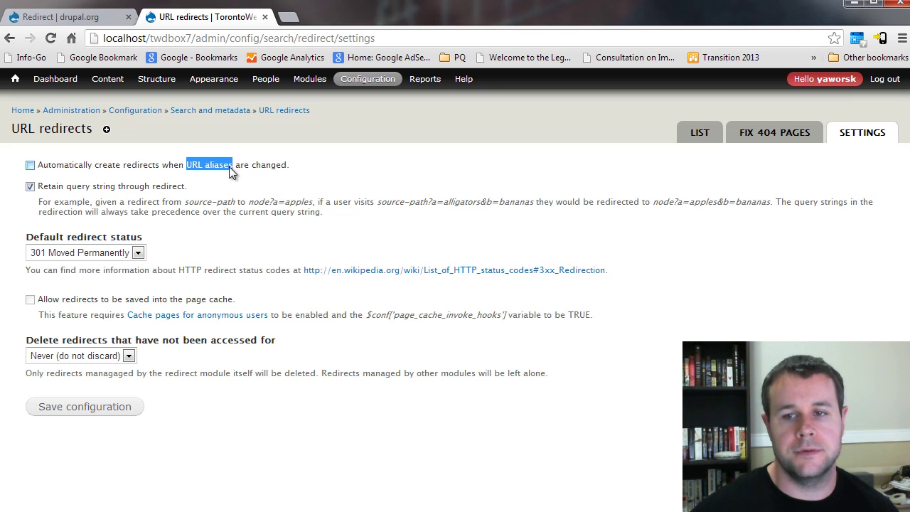
click(78, 169)
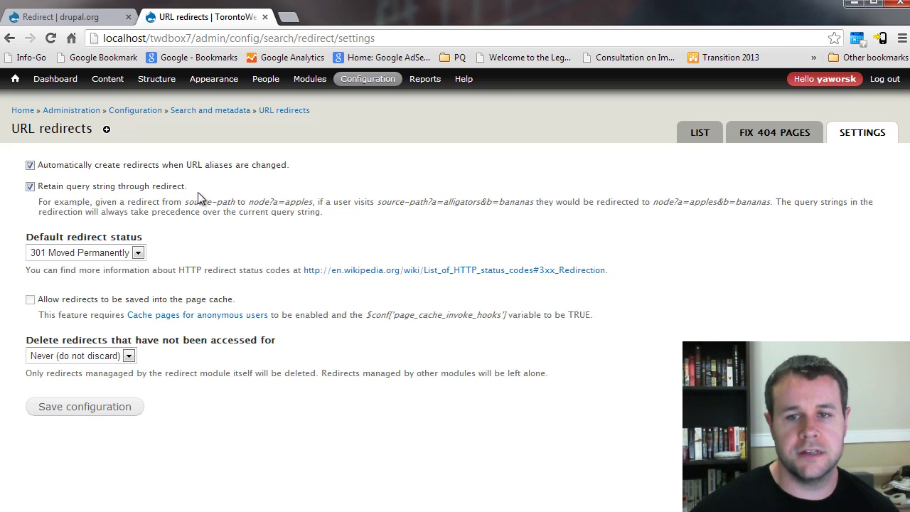
- Leave Retain query string (a=apples example) checked, then look at the default redirect status
drag(104, 187, 44, 190)
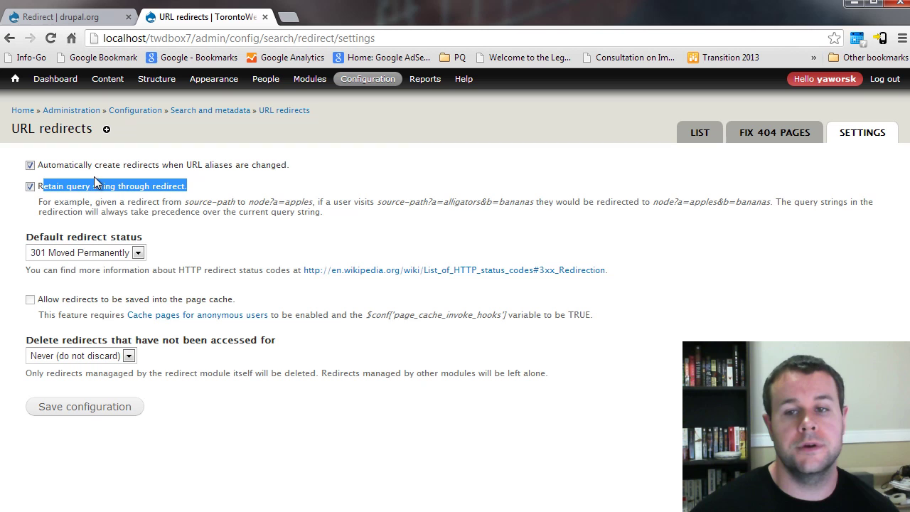
click(201, 190)
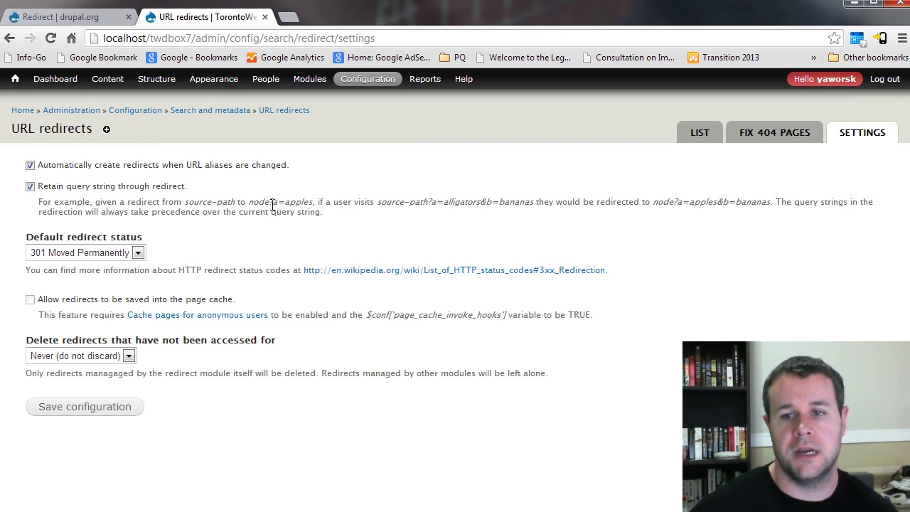
drag(273, 205, 311, 203)
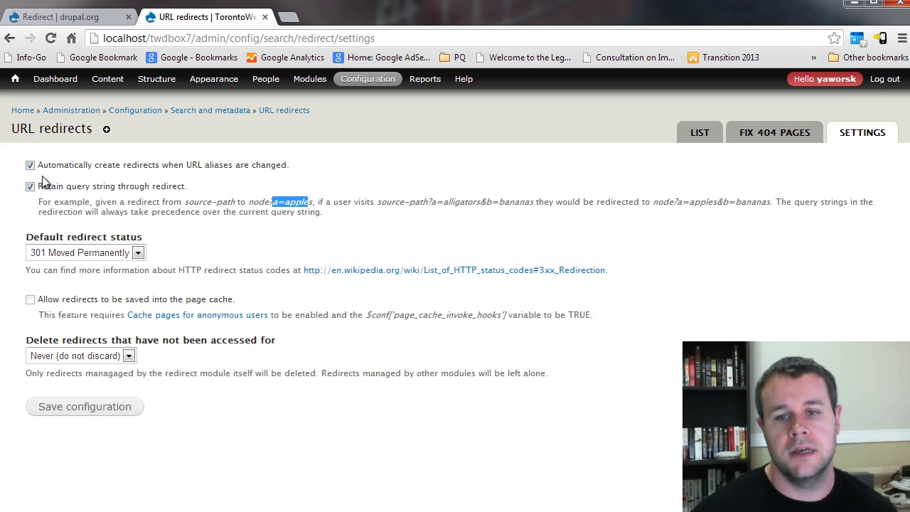
click(85, 255)
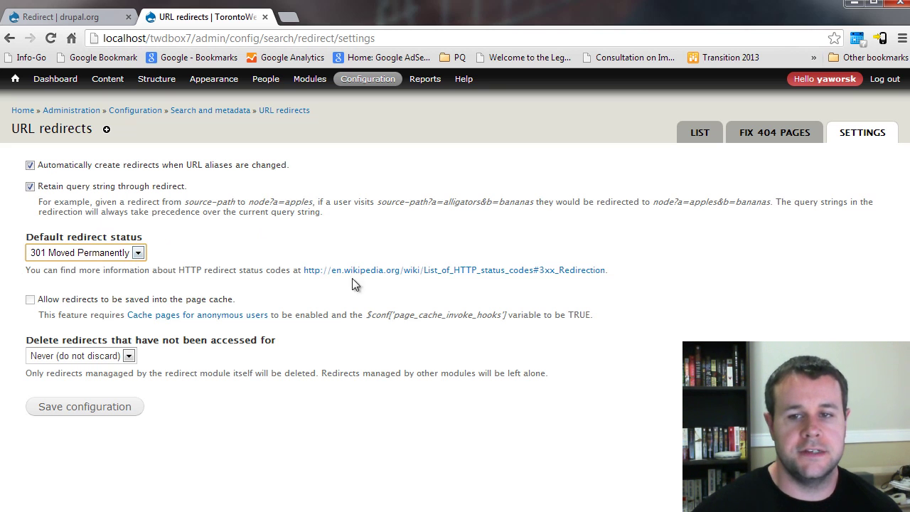
click(139, 255)
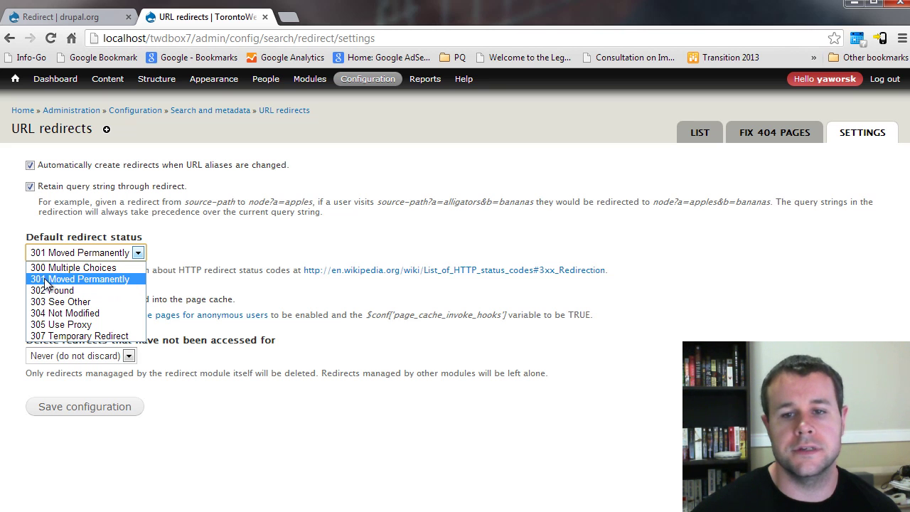
click(131, 280)
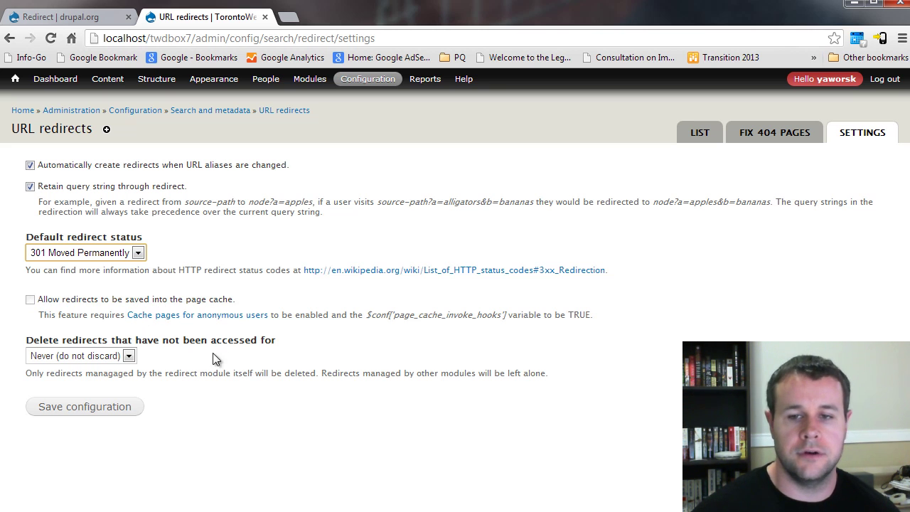
drag(41, 341, 221, 342)
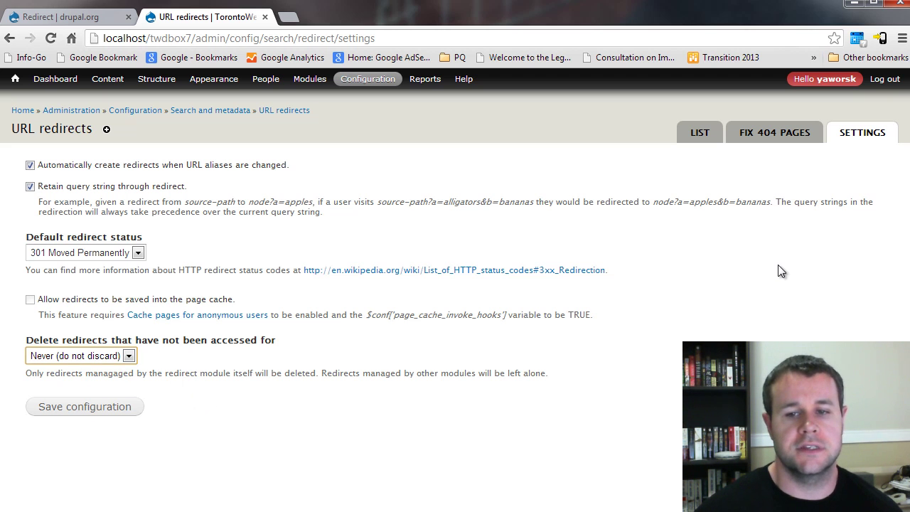
- Open the Fix 404 pages list and note that no 404 pages are found
click(763, 140)
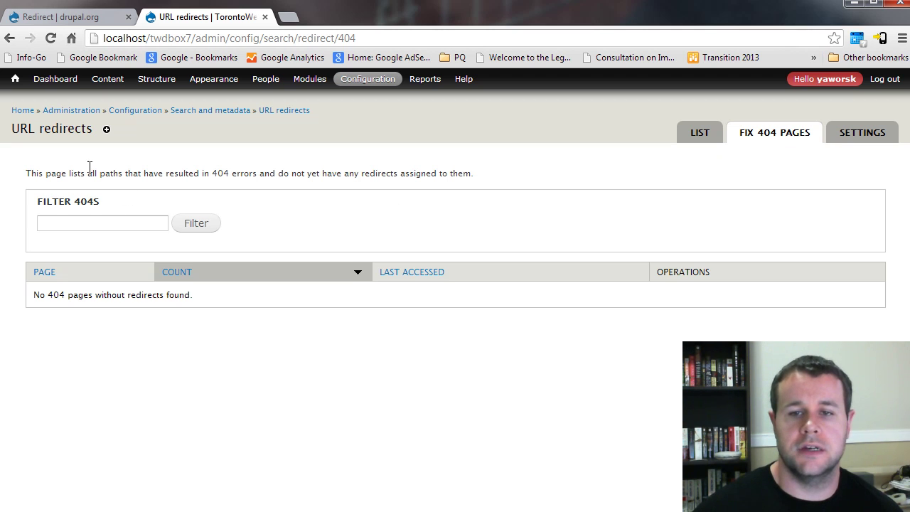
triple_click(76, 205)
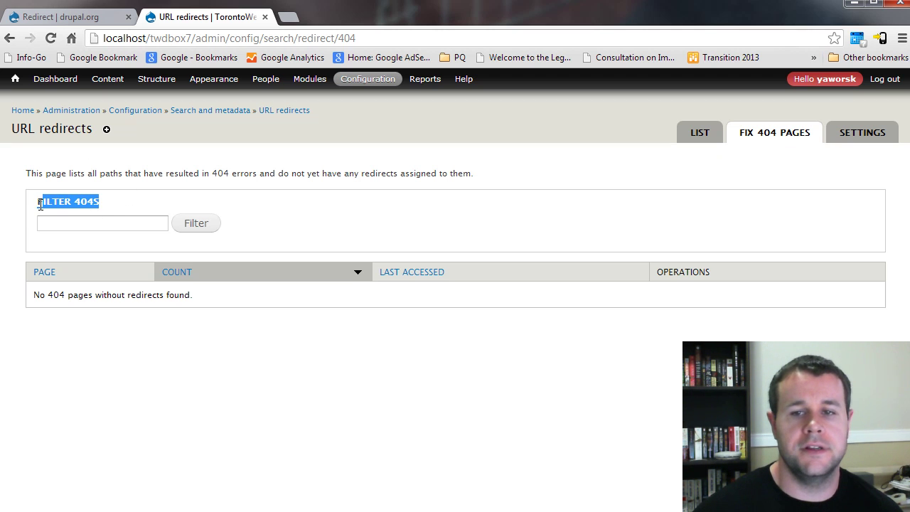
click(112, 200)
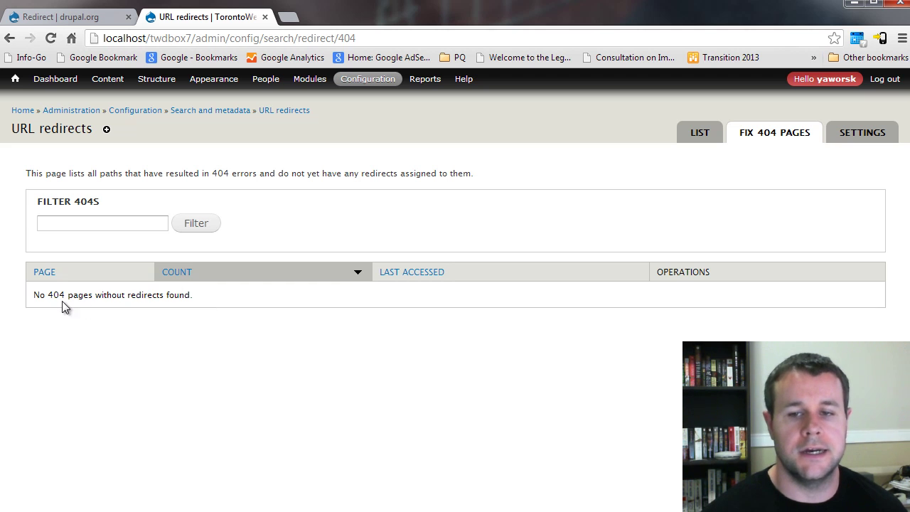
drag(49, 296, 91, 295)
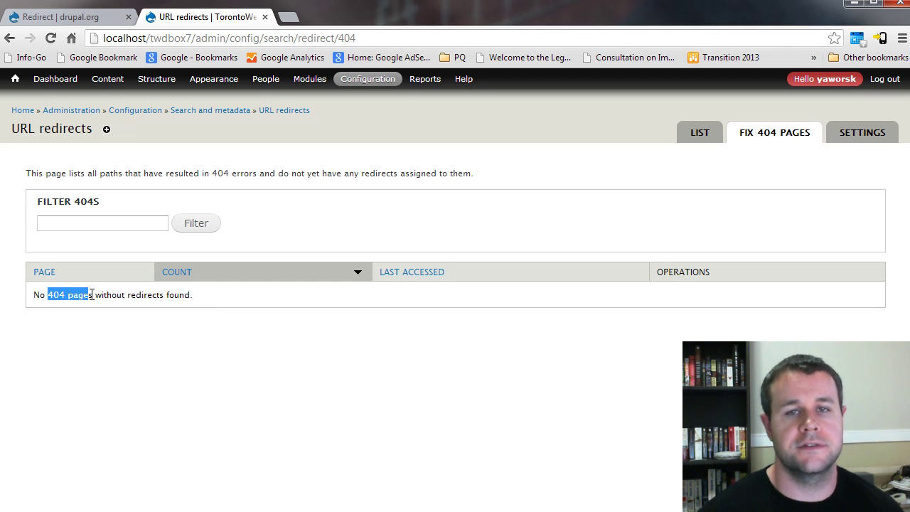
click(158, 312)
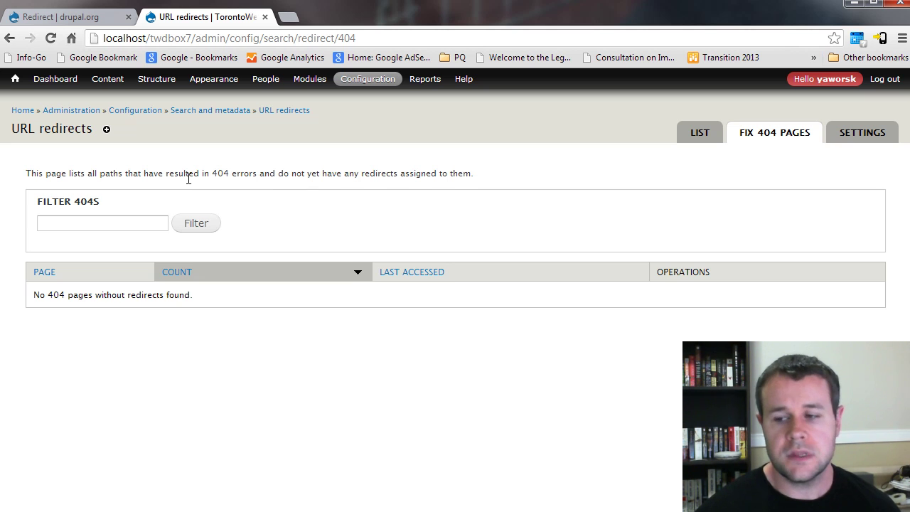
- Create and save a Basic page titled 'test redirect' with body 'test'
mouse_move(113, 81)
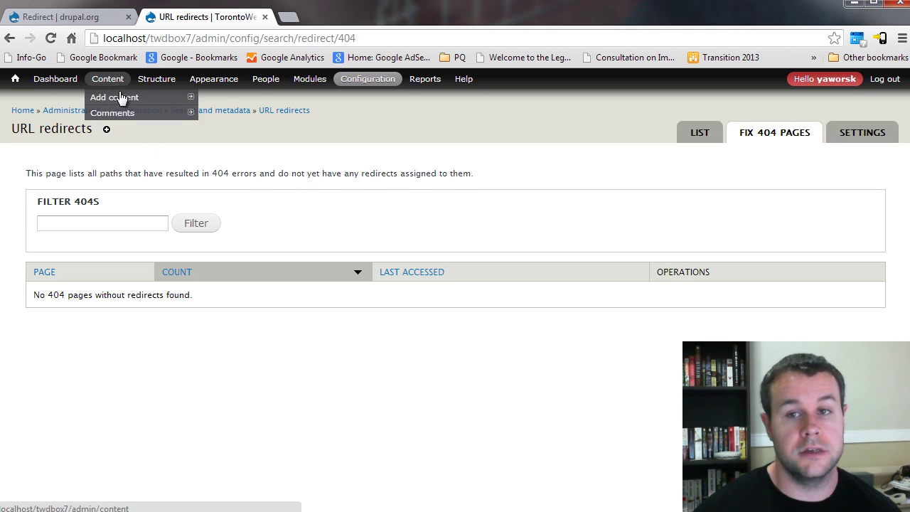
mouse_move(149, 98)
click(226, 113)
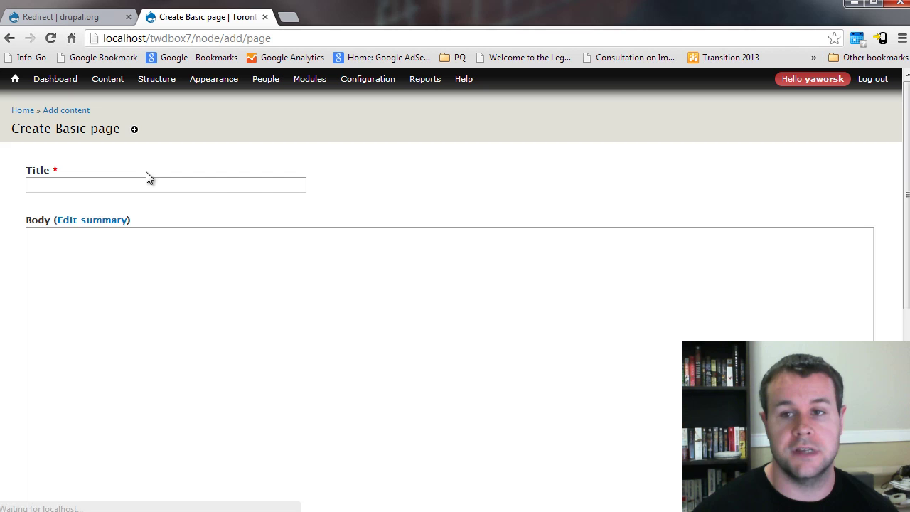
click(90, 186)
text(test red)
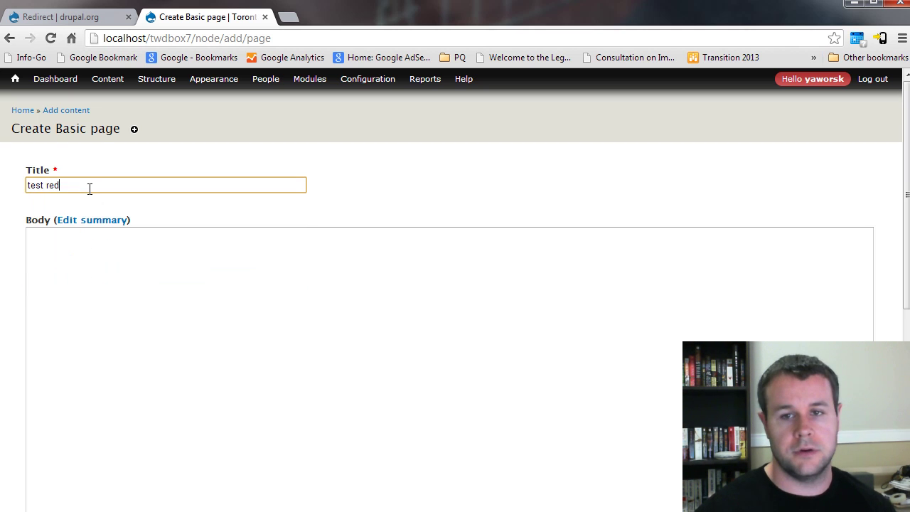
text(irect)
click(90, 292)
text(test)
scroll(163, 284, down, 5)
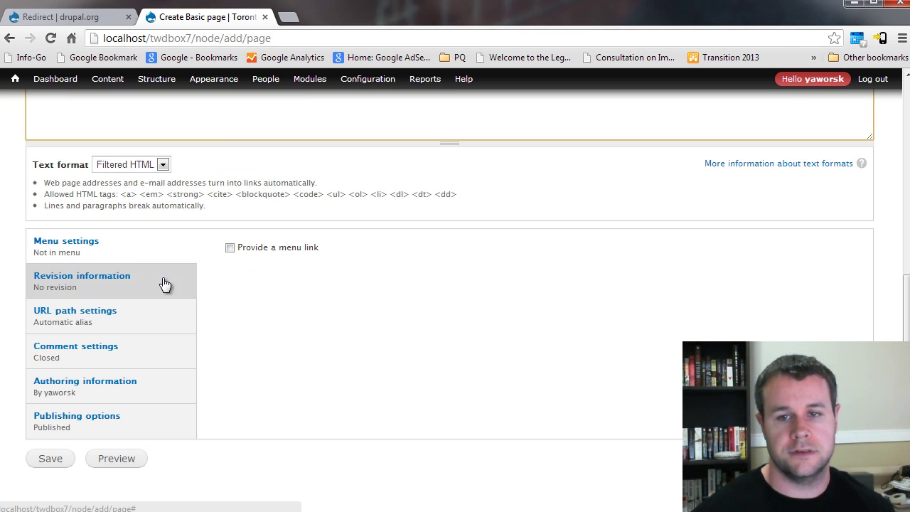
click(96, 320)
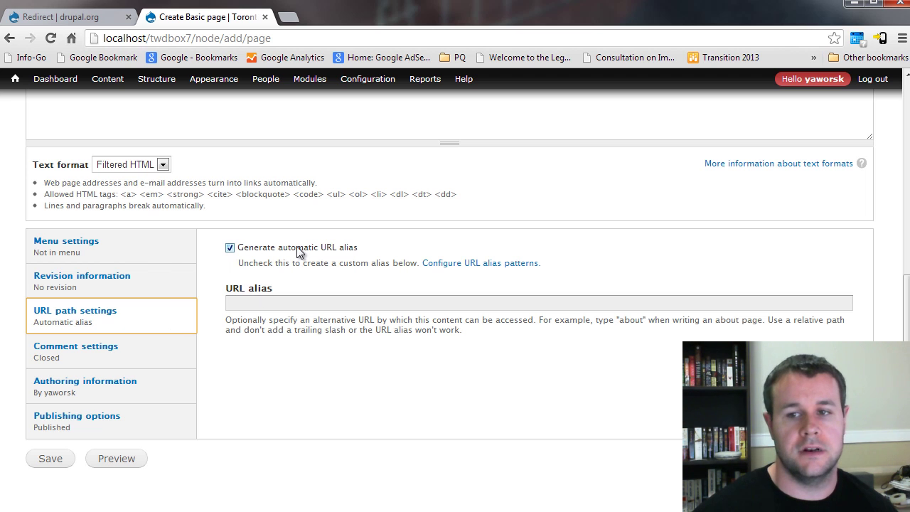
click(50, 461)
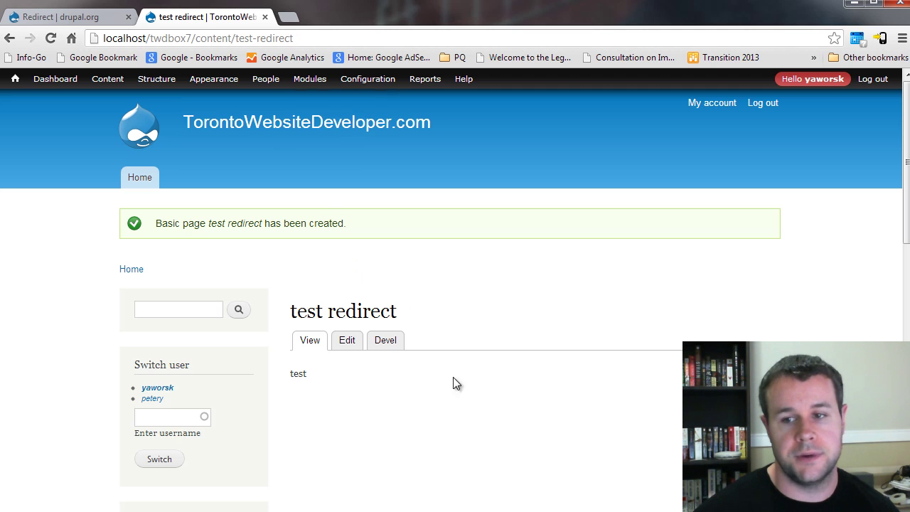
- Edit the page, disable automatic alias, change content/test-redirect to 'redirect-test', and save
click(349, 341)
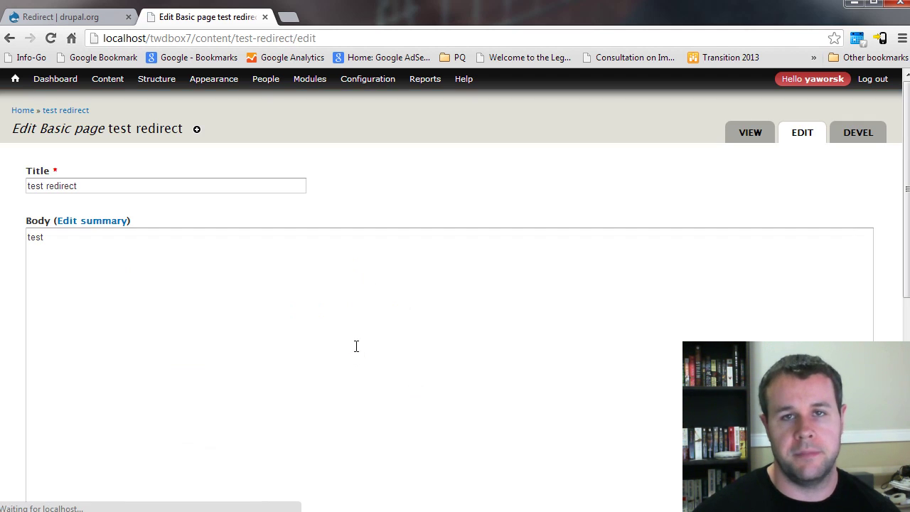
scroll(116, 187, down, 8)
click(85, 277)
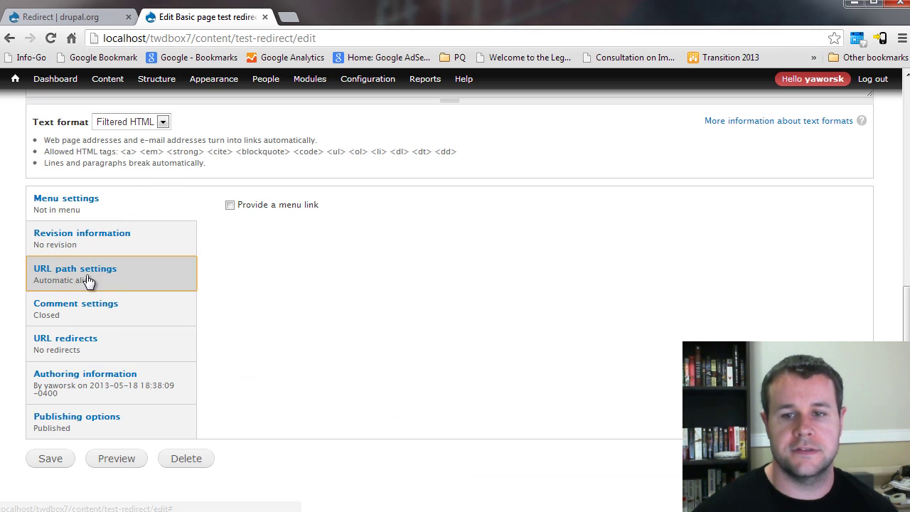
click(229, 205)
drag(324, 261, 189, 278)
text(redirec)
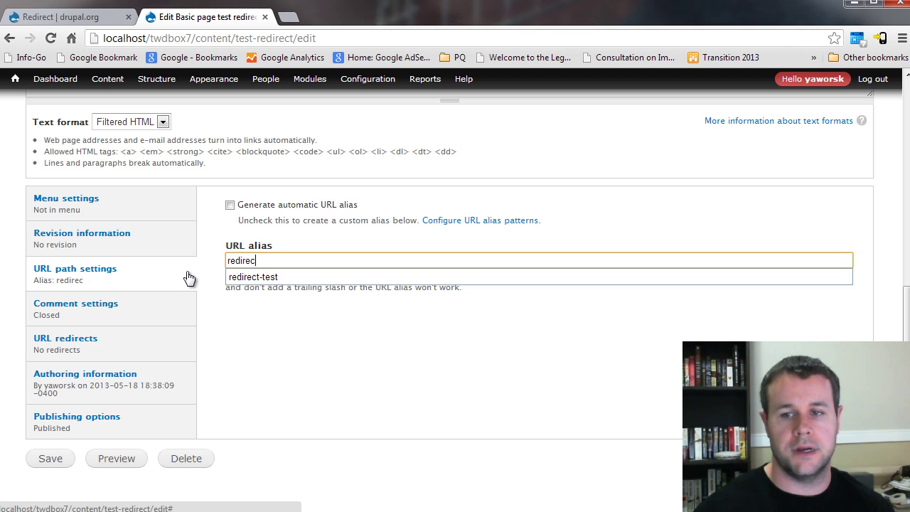
text(t-test)
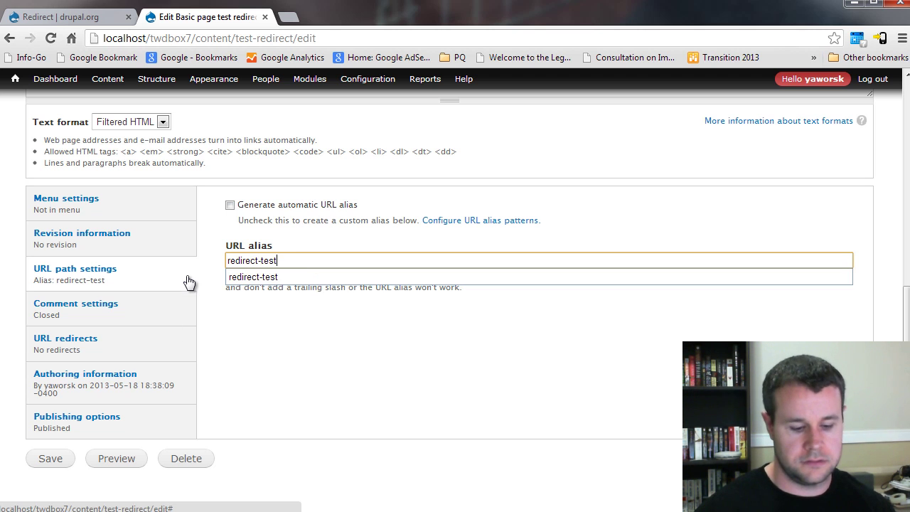
click(61, 464)
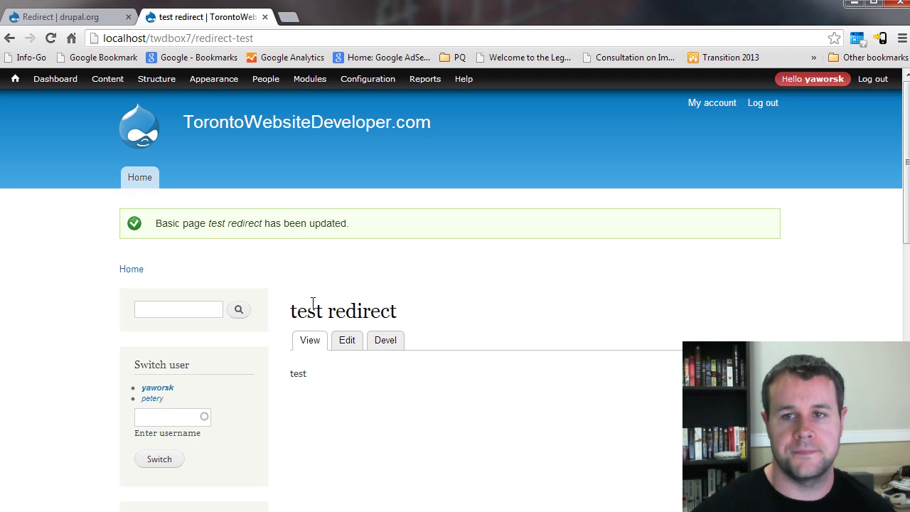
- Visit the old content/test-redirect address and confirm it lands on redirect-test
drag(196, 39, 305, 45)
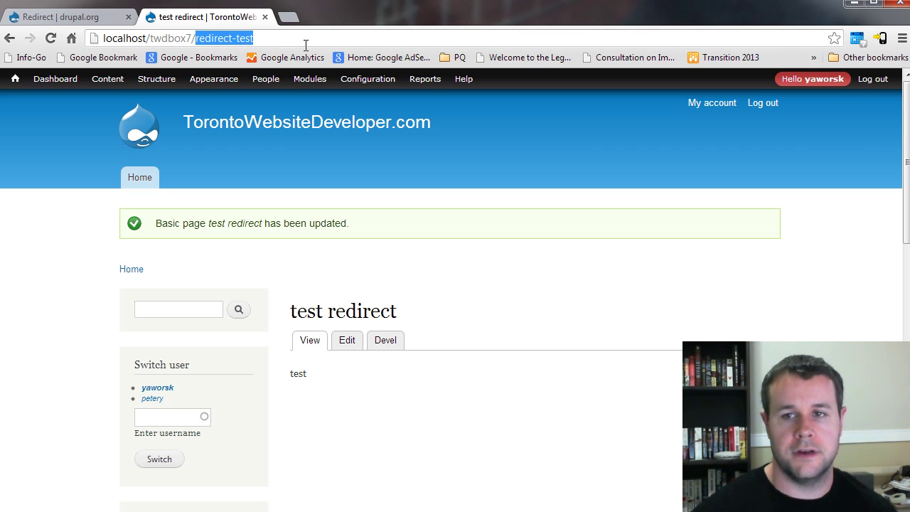
text(content/)
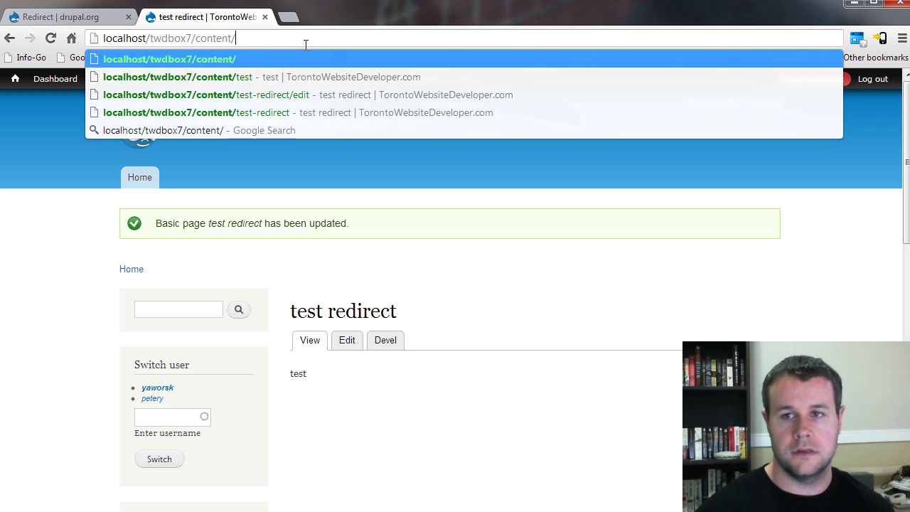
key(Down)
key(Down)
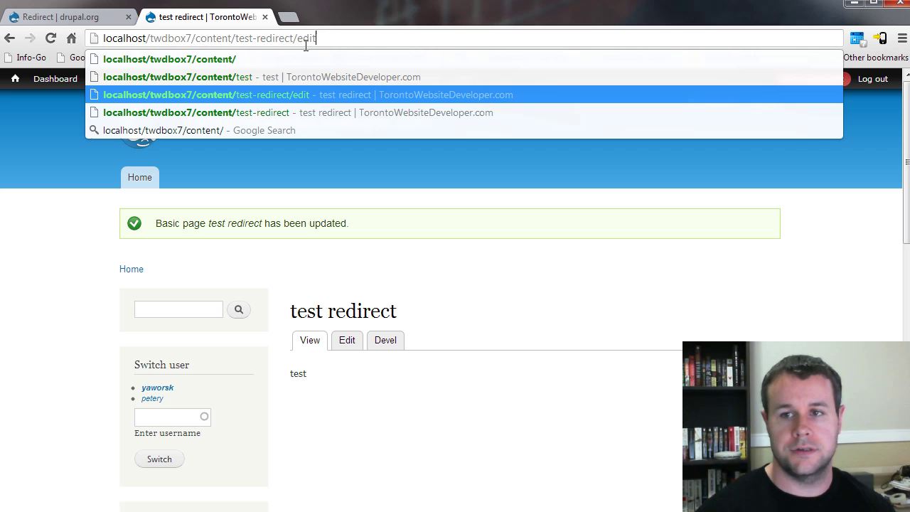
key(Up)
key(Down)
key(Down)
key(Return)
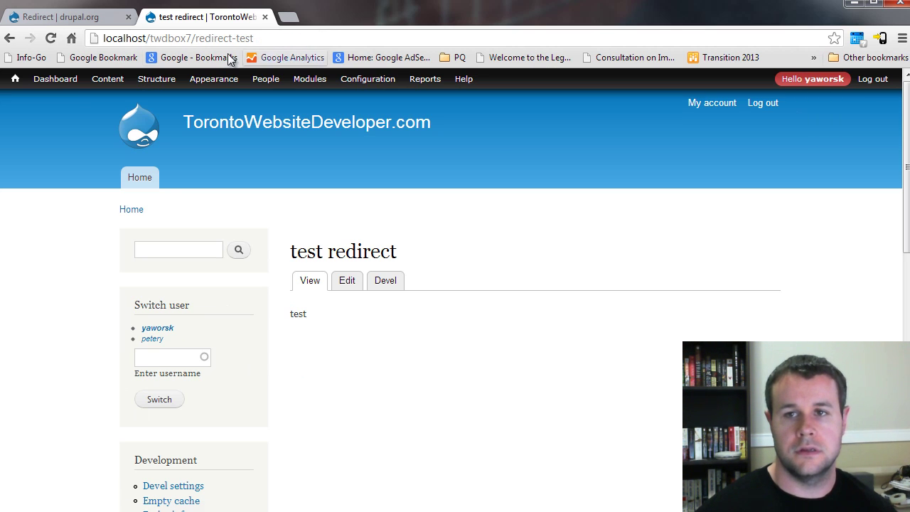
double_click(231, 38)
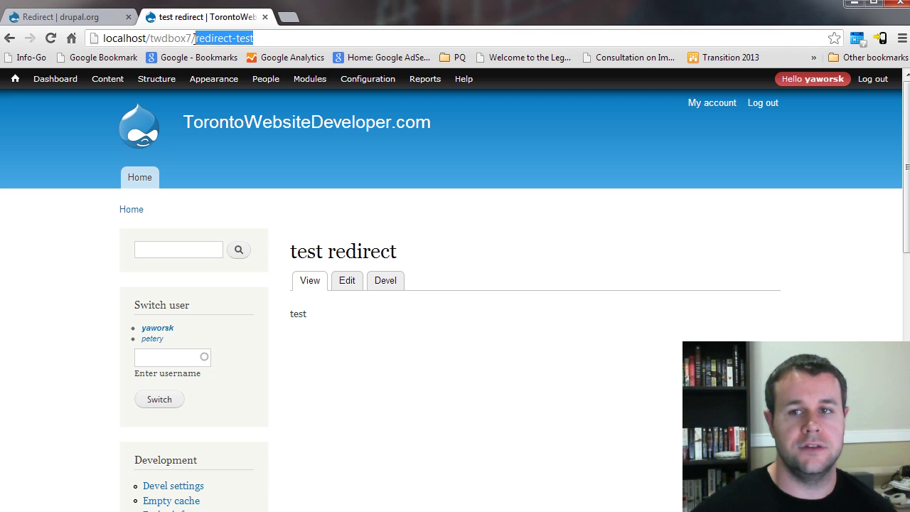
mouse_move(366, 79)
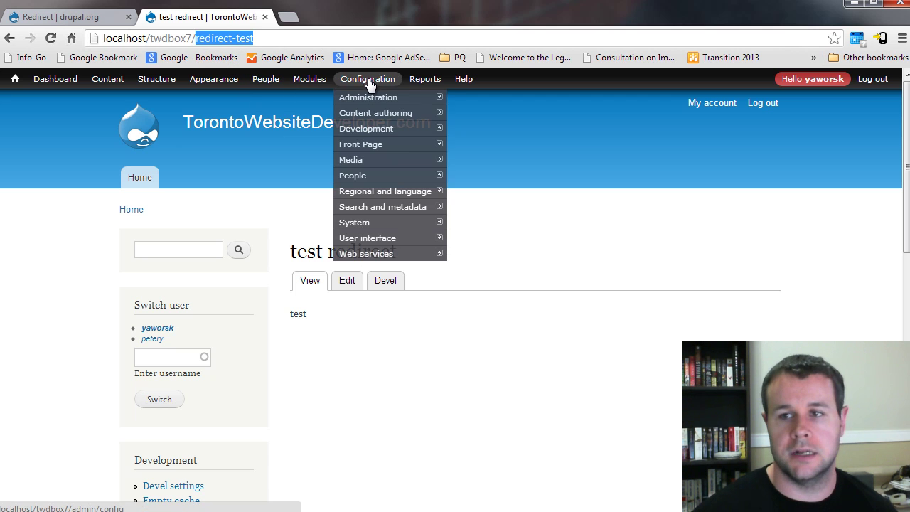
mouse_move(386, 221)
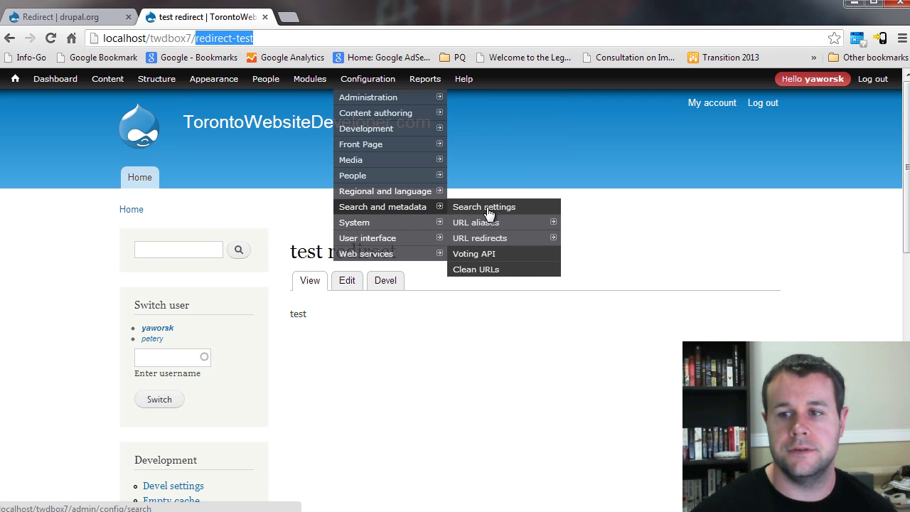
click(491, 239)
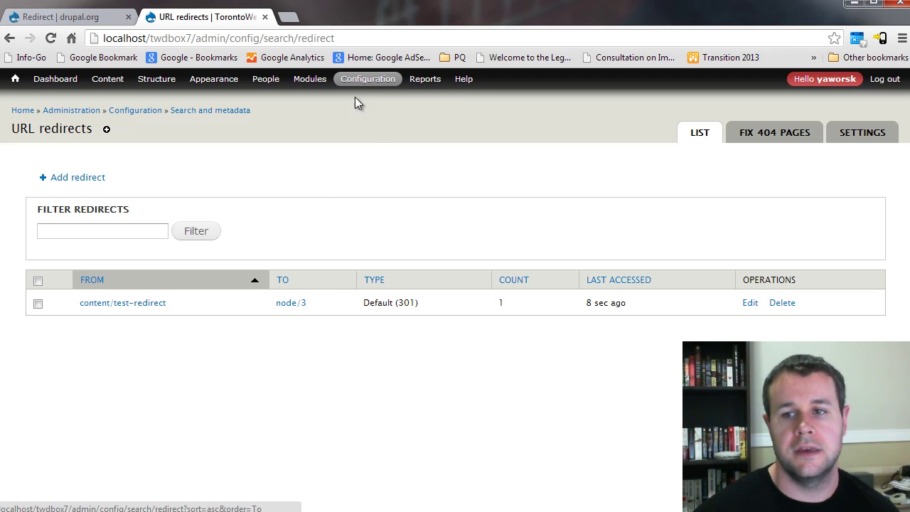
mouse_move(363, 103)
mouse_move(376, 206)
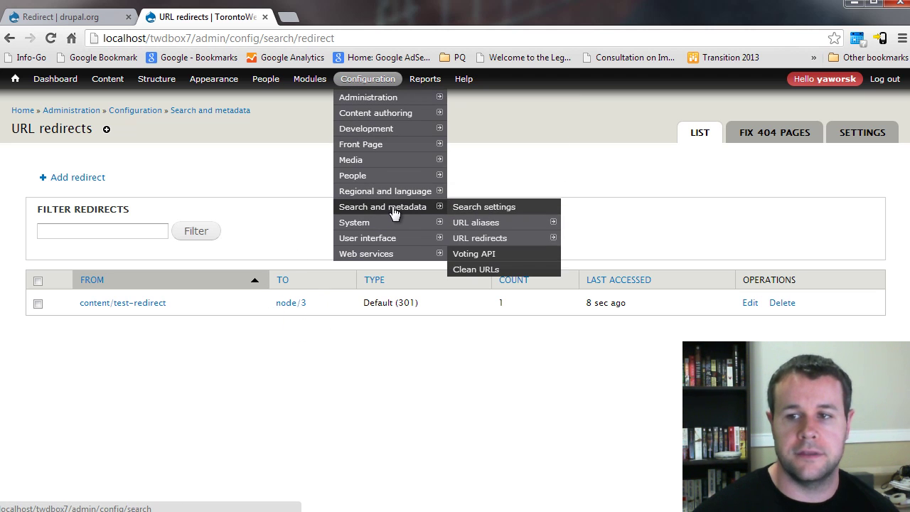
- Open URL aliases and review the Settings update action 'Delete the old alias'
click(473, 224)
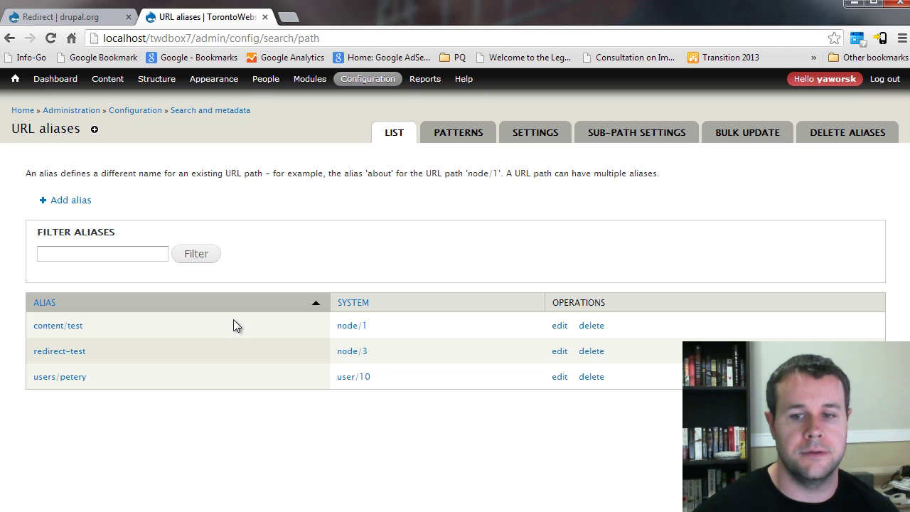
click(538, 134)
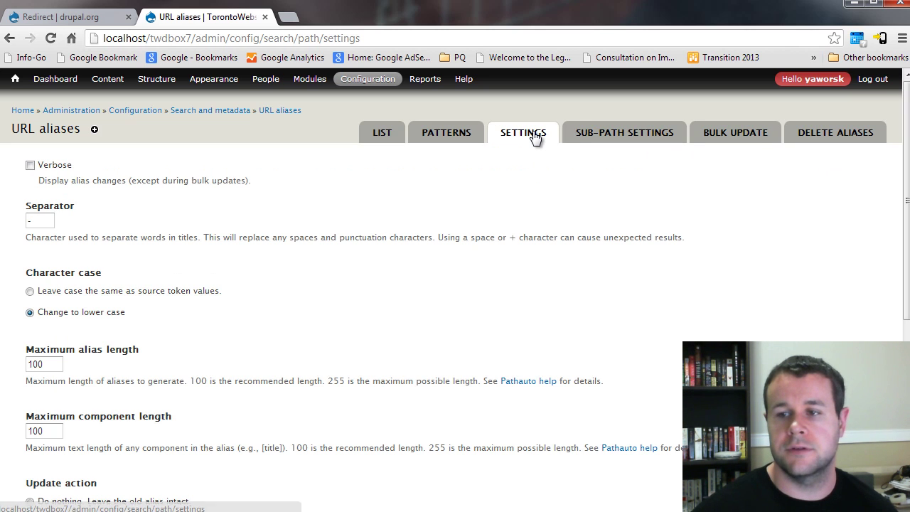
scroll(235, 298, down, 3)
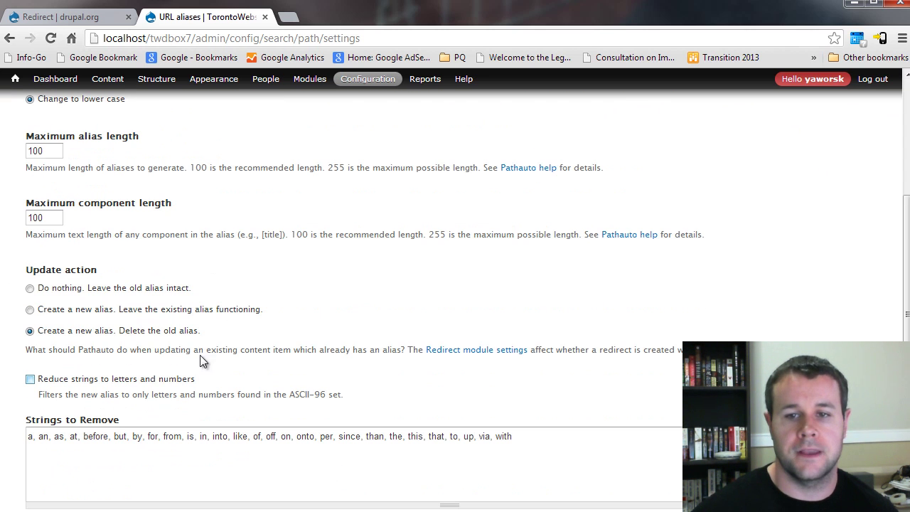
drag(198, 332, 118, 331)
scroll(327, 324, up, 5)
- Return to the aliases list and point out redirect-test mapped to node/3
click(382, 137)
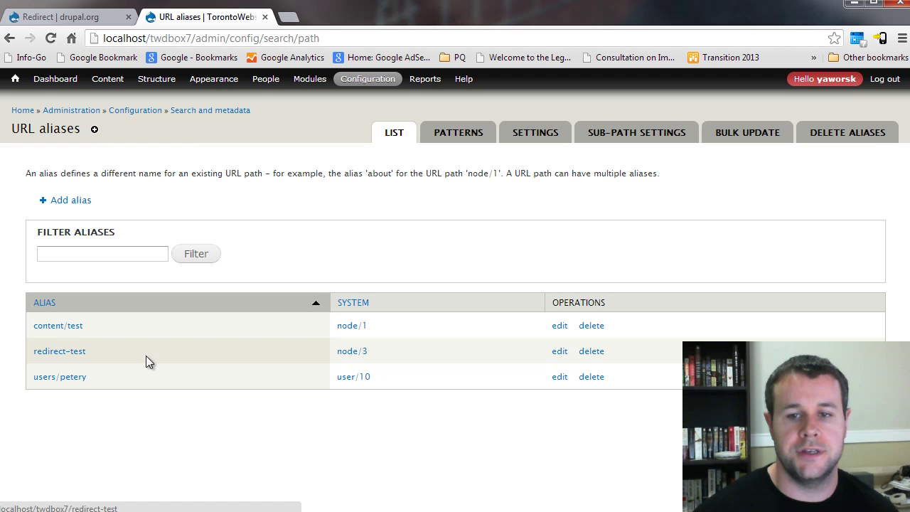
mouse_move(93, 355)
mouse_down()
mouse_move(26, 351)
mouse_move(104, 358)
mouse_up()
click(103, 357)
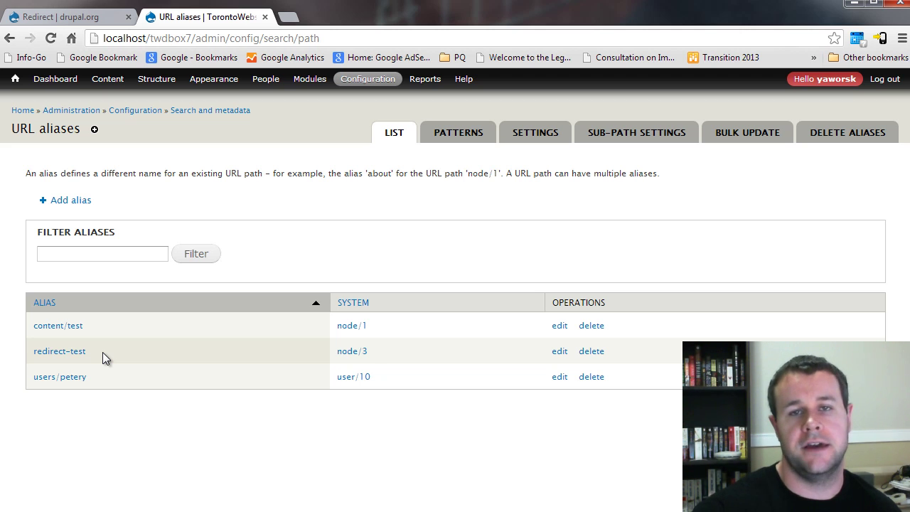
double_click(102, 352)
click(110, 357)
click(112, 357)
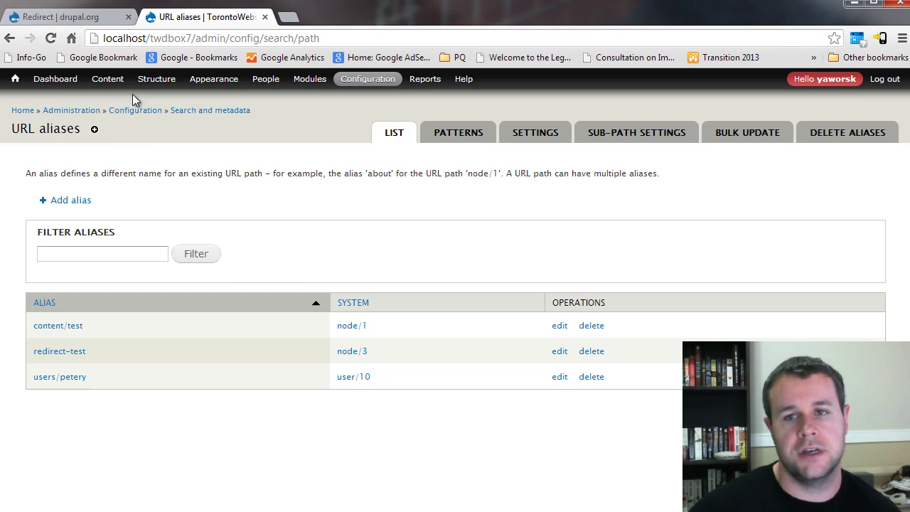
- Switch to the Redirect | drupal.org tab and scroll back to the top
click(61, 16)
scroll(371, 251, up, 3)
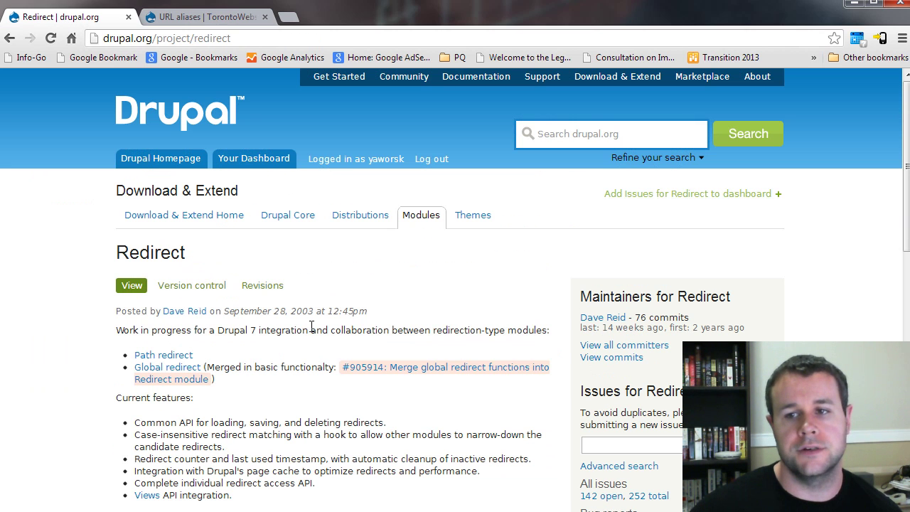